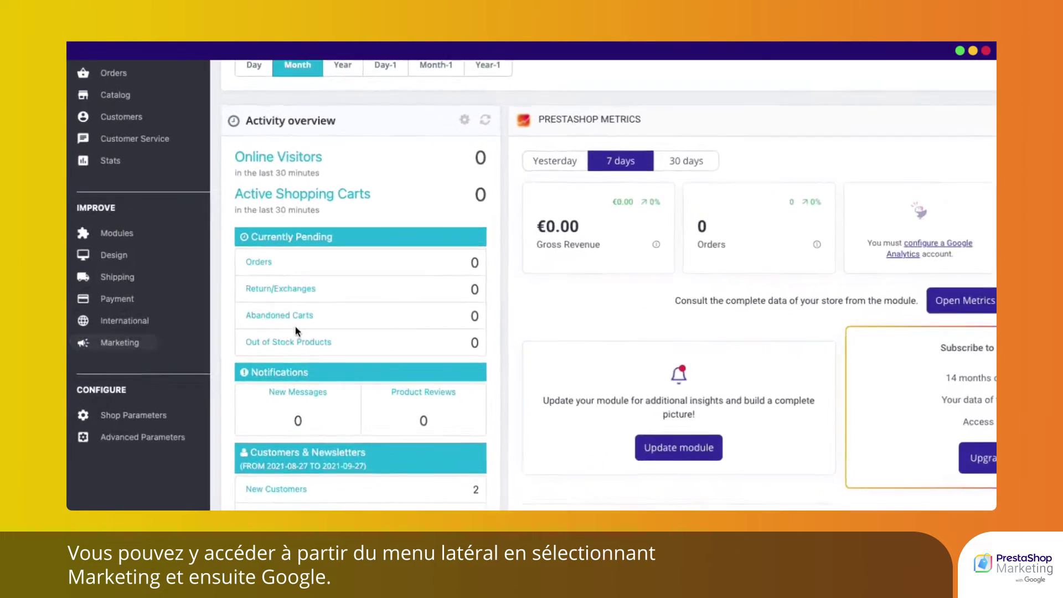
Open the Marketing › Google page from the sidebar
click(197, 340)
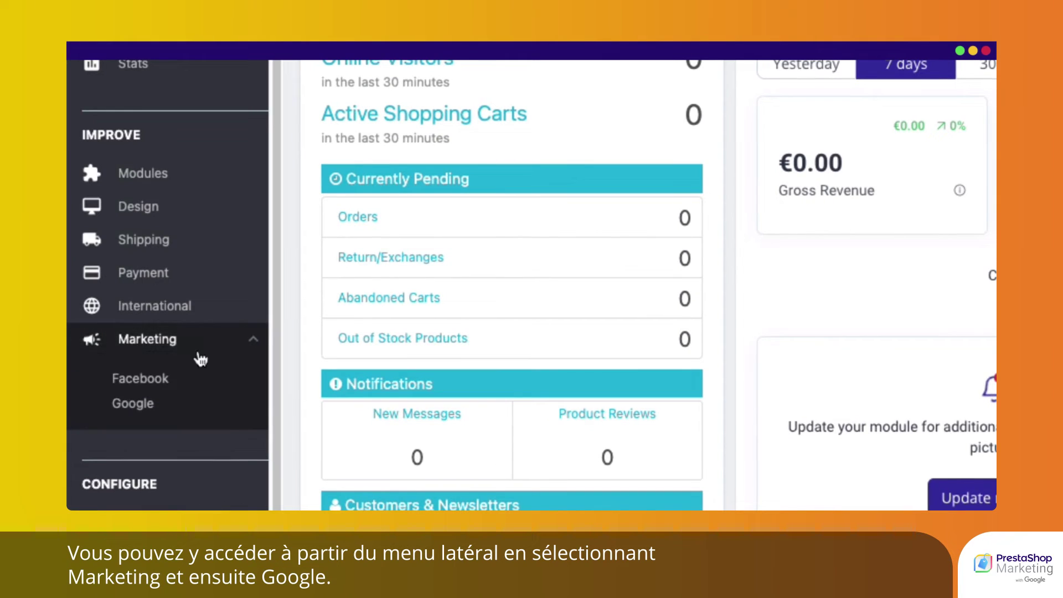
click(154, 407)
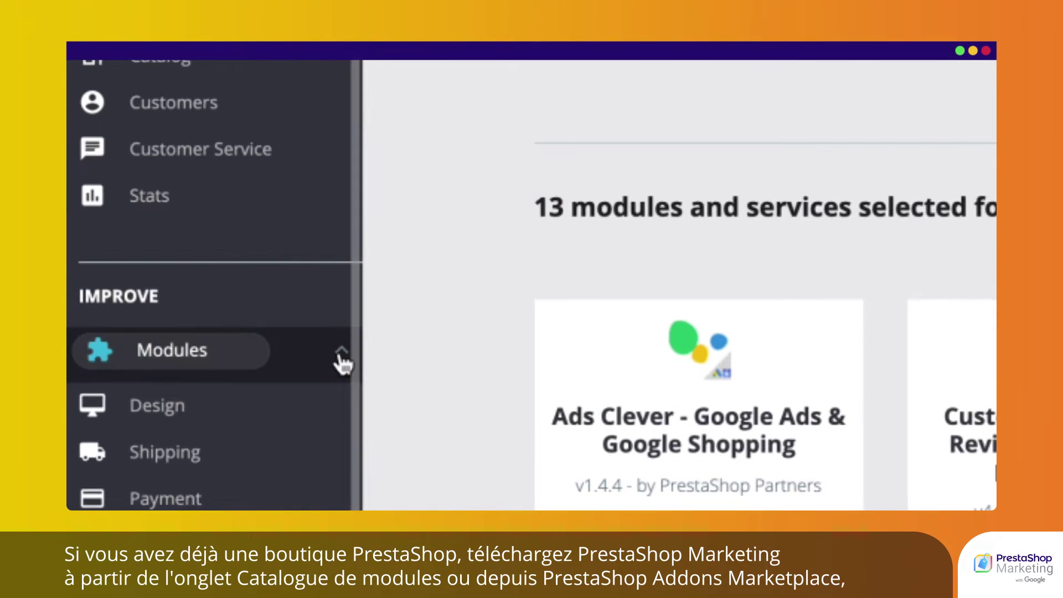
Install Marketing with Google from the Module Catalog and open its configuration
click(342, 361)
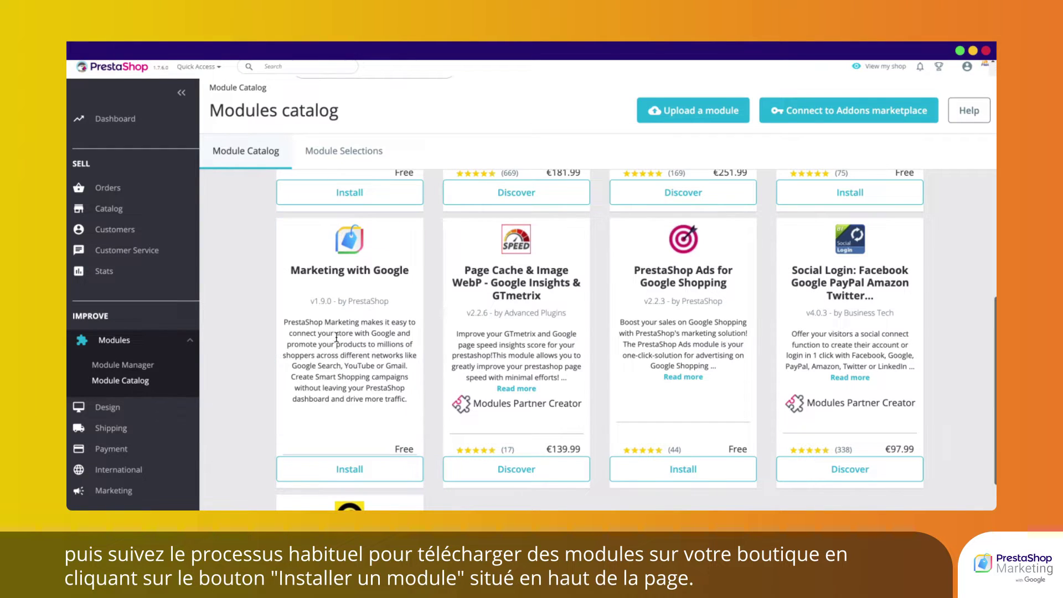
click(350, 469)
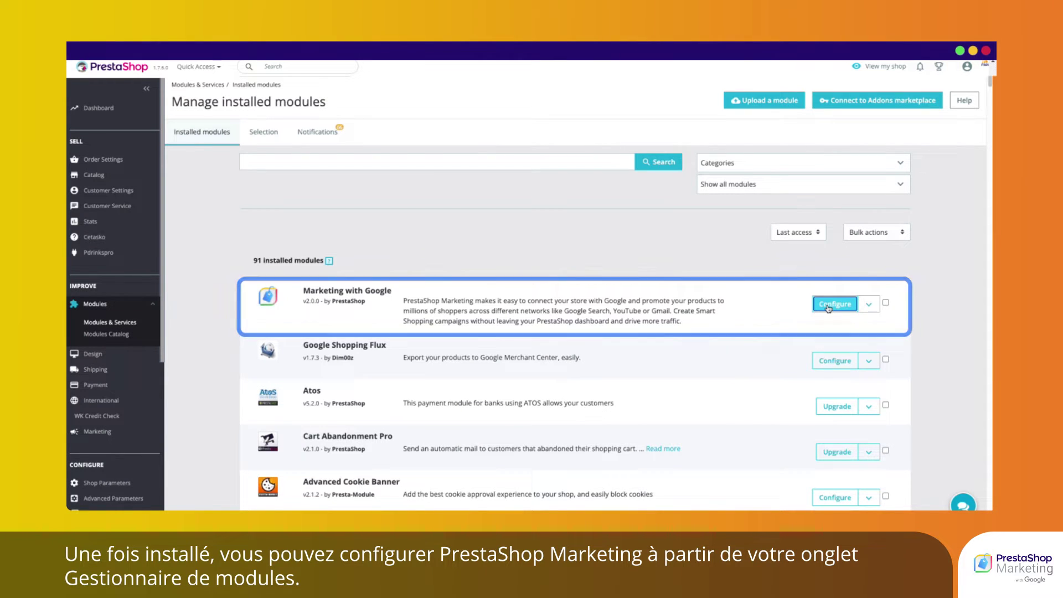
click(828, 308)
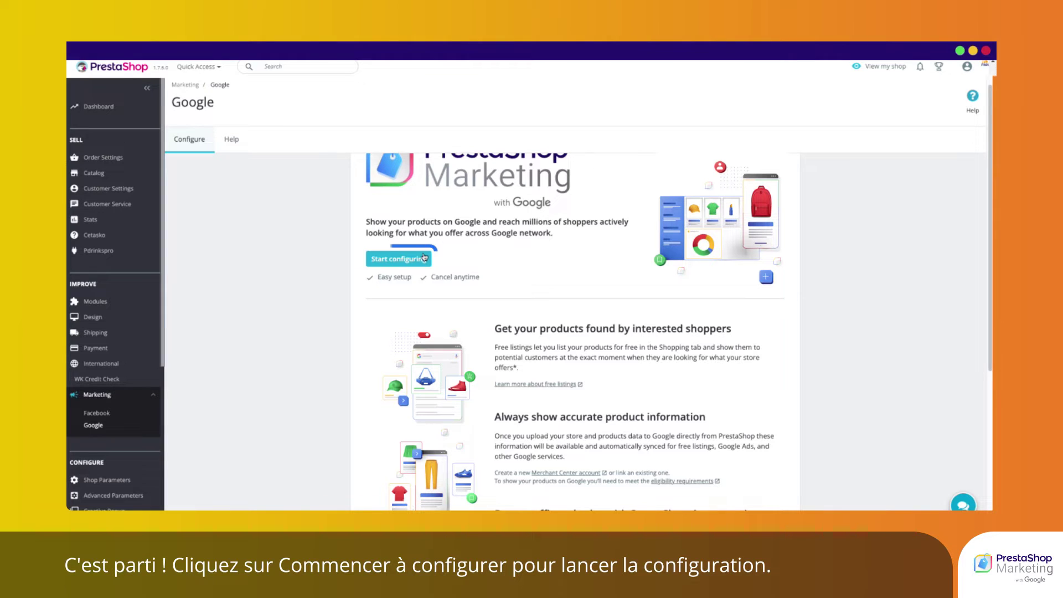
Start configuring the module and bring up the PrestaShop account login for step 1
click(424, 257)
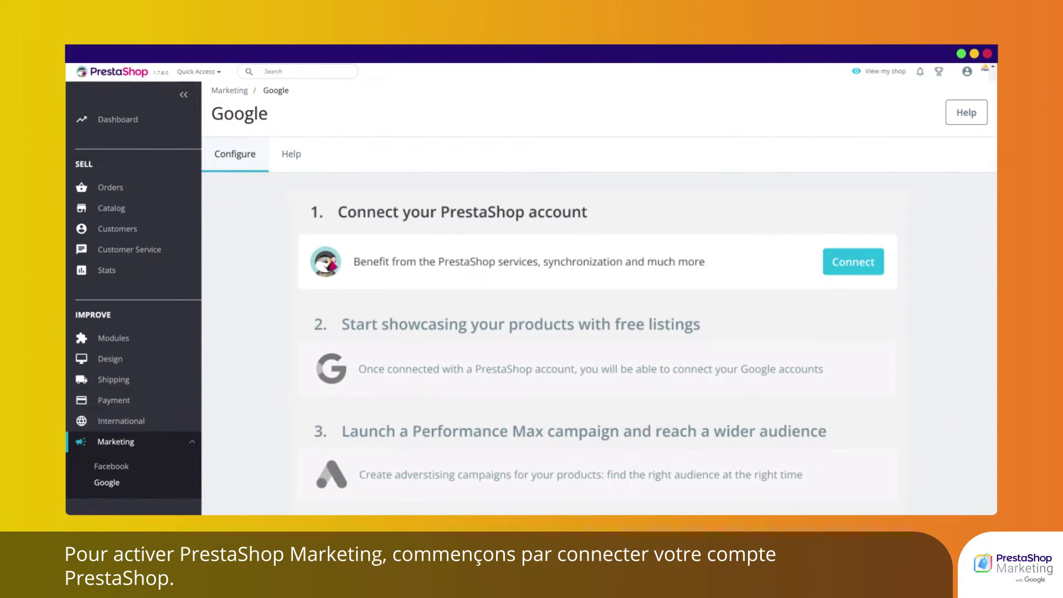
click(856, 260)
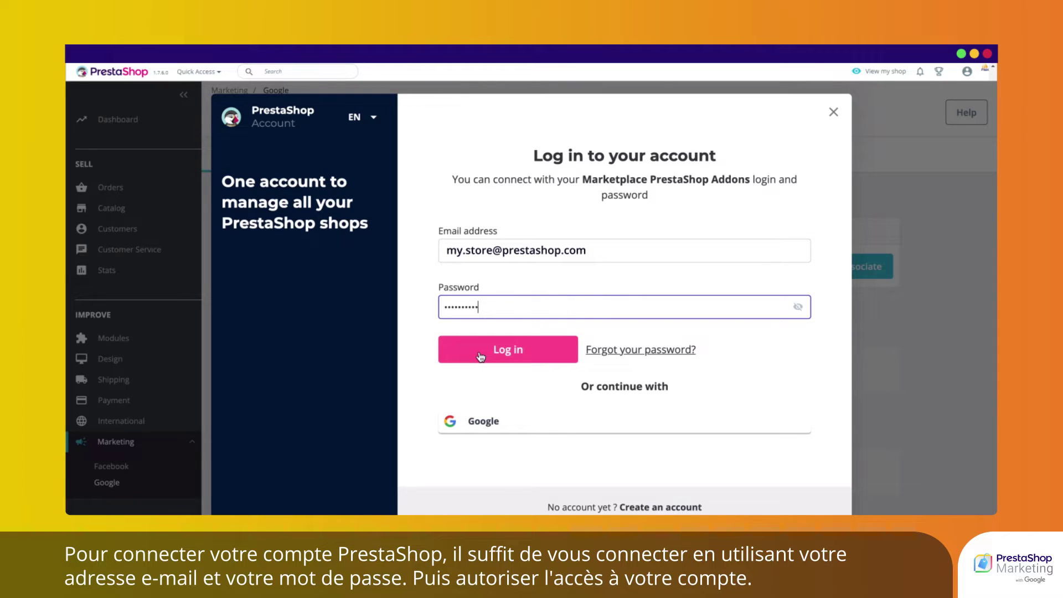
Log in to the PrestaShop account, associate the shop, and continue the installation
click(481, 355)
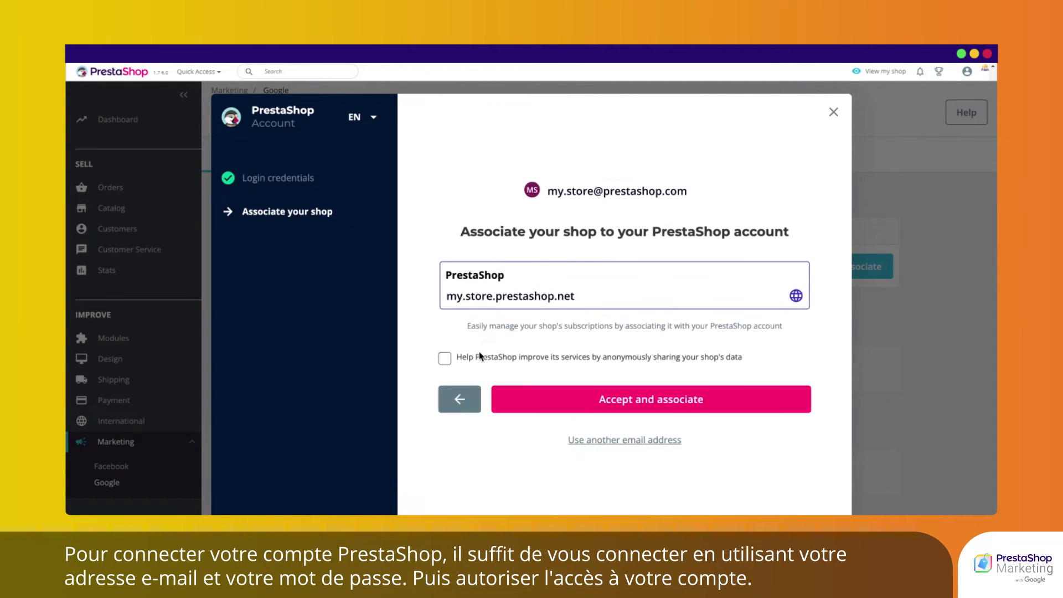
click(578, 410)
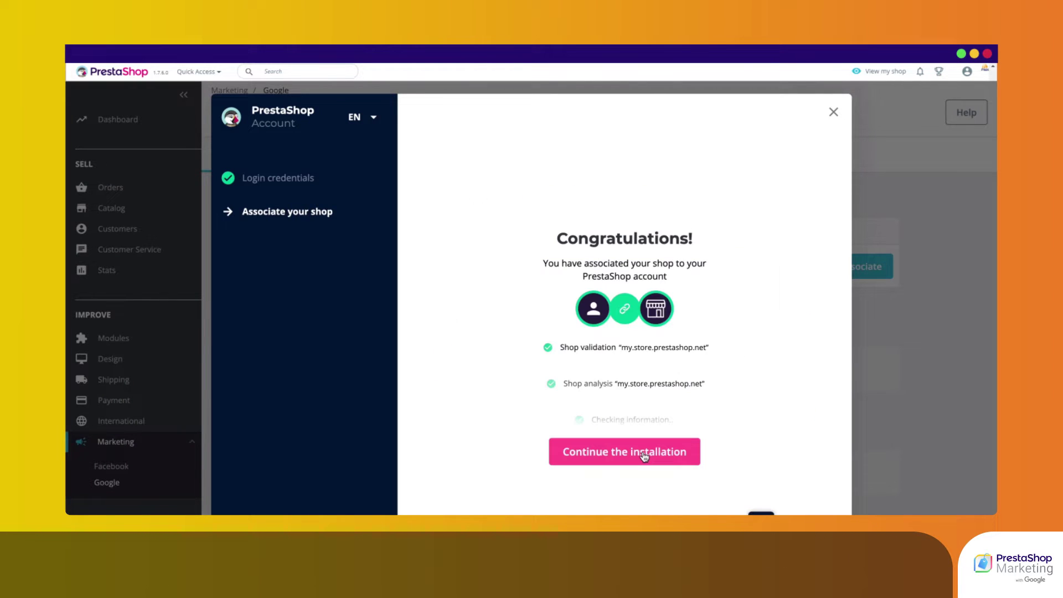
click(644, 456)
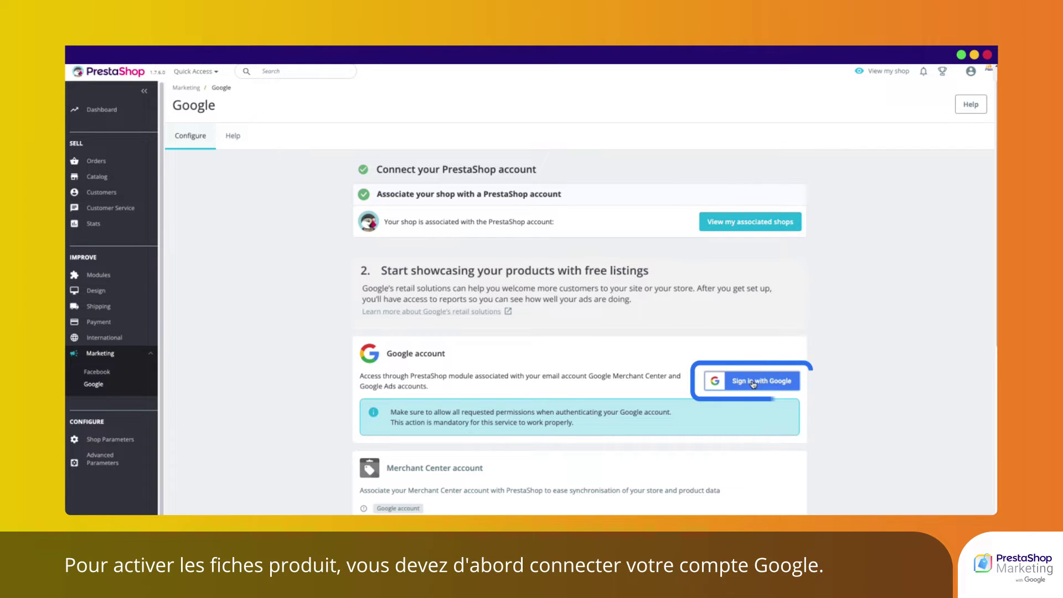
Sign in with a Google account and allow PrestaShop the requested permissions
click(752, 382)
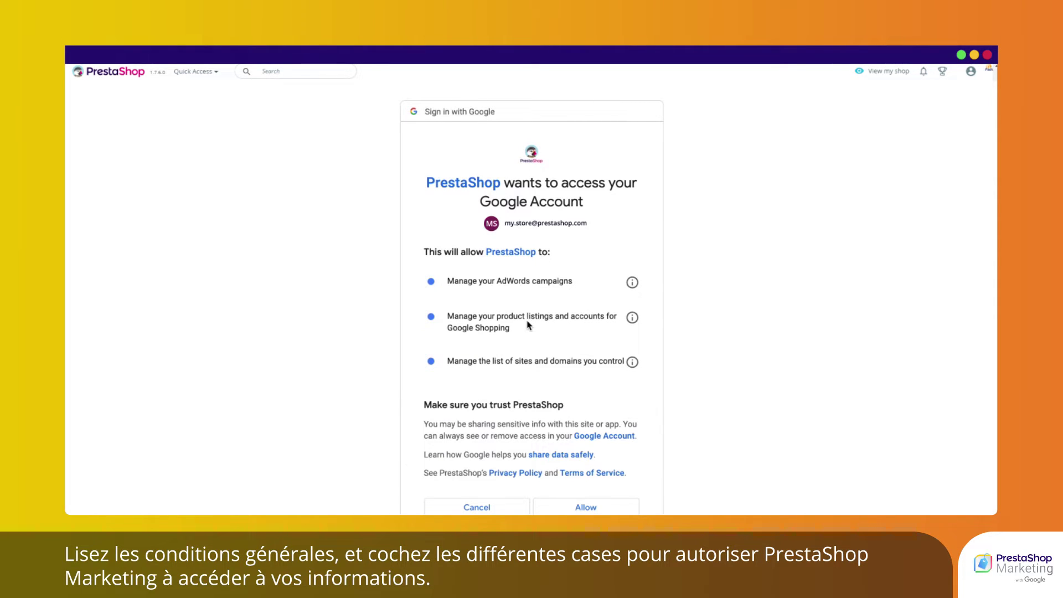
click(586, 507)
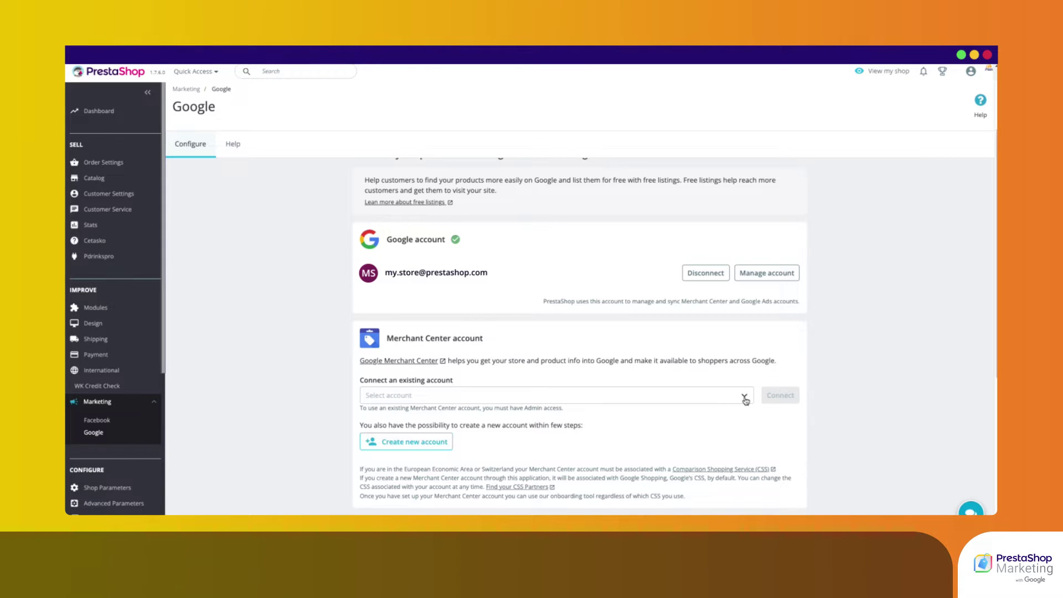
Connect the first existing Merchant Center account to the shop
click(744, 397)
click(727, 414)
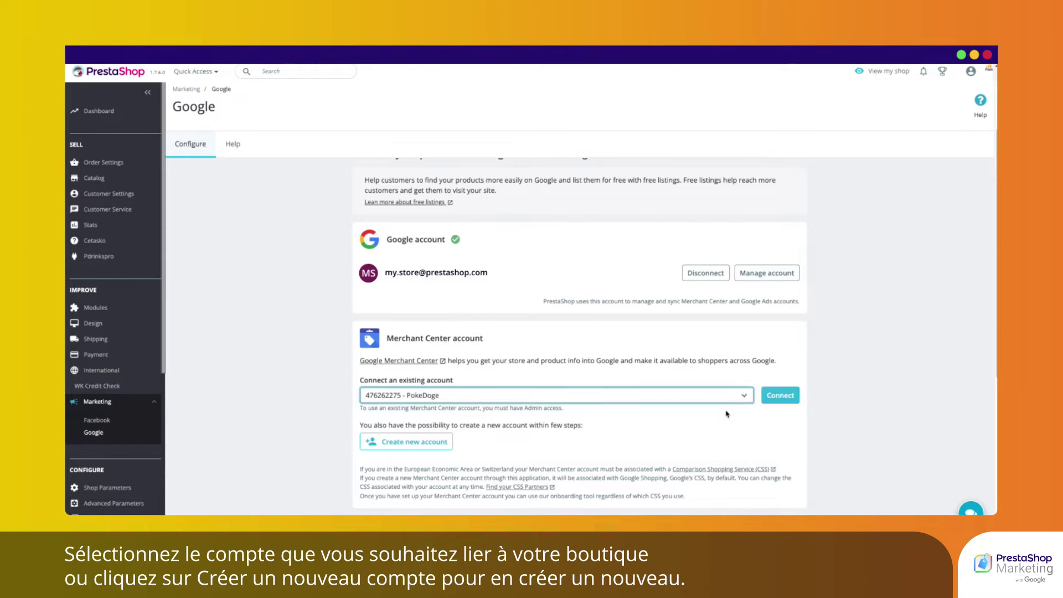
click(781, 396)
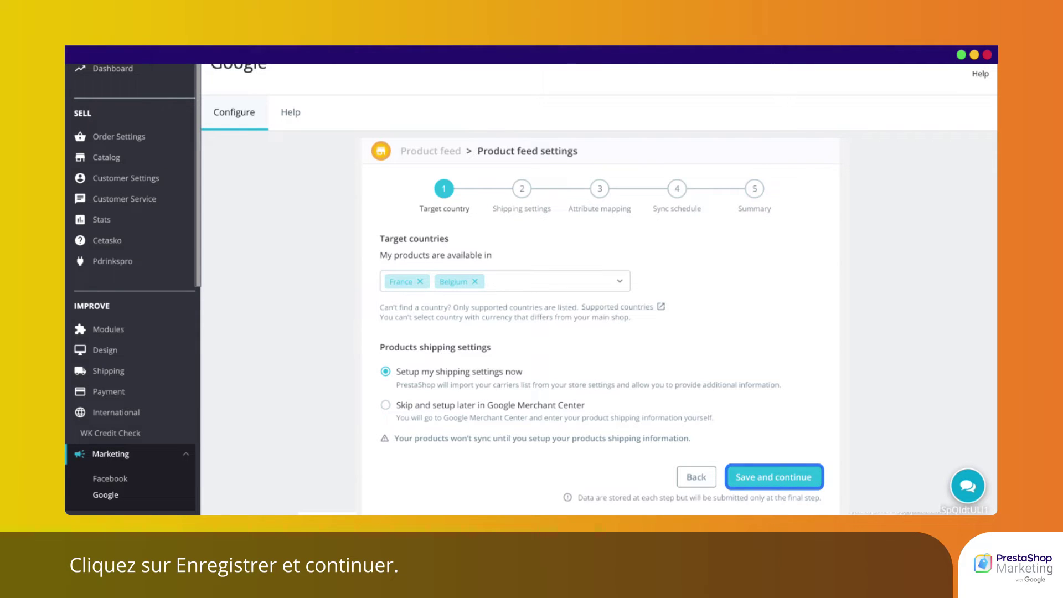
Save the target countries and set doorstep delivery to Yes for GLS Chez vous + and the second carrier
click(774, 477)
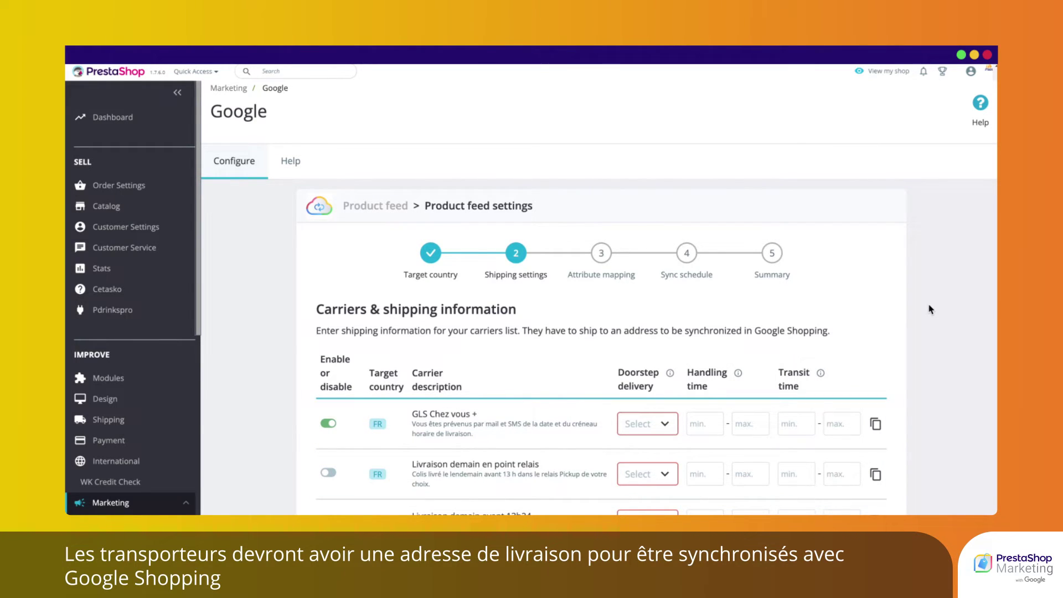
click(648, 424)
click(640, 445)
click(656, 475)
click(663, 498)
Enter handling and transit times, with GLS at 0–1 and 1–3 days
scroll(709, 409, down, 1)
text(0)
key(Tab)
text(1)
key(Tab)
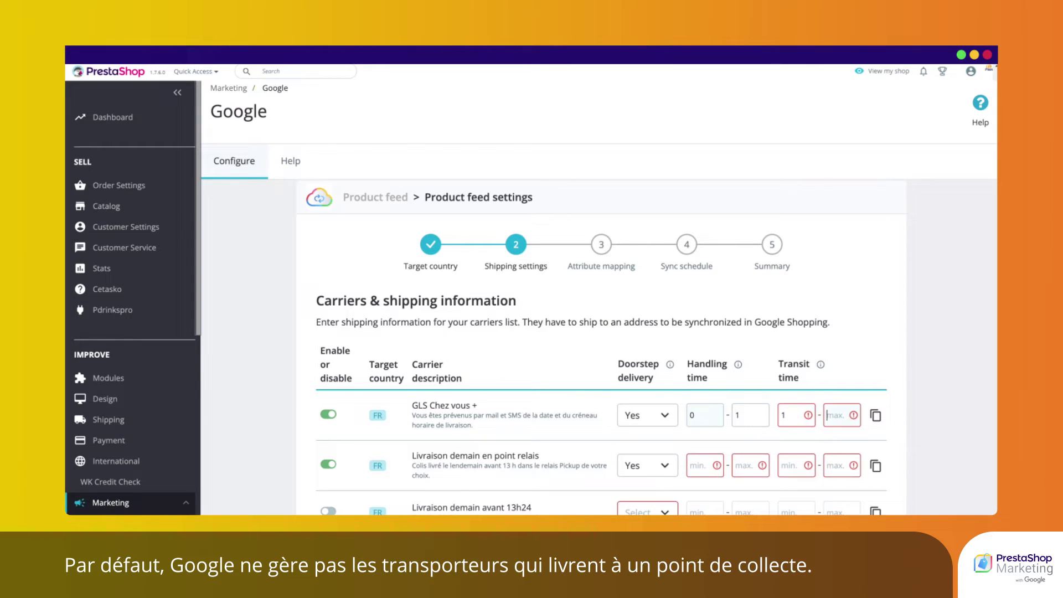
key(Tab)
text(3)
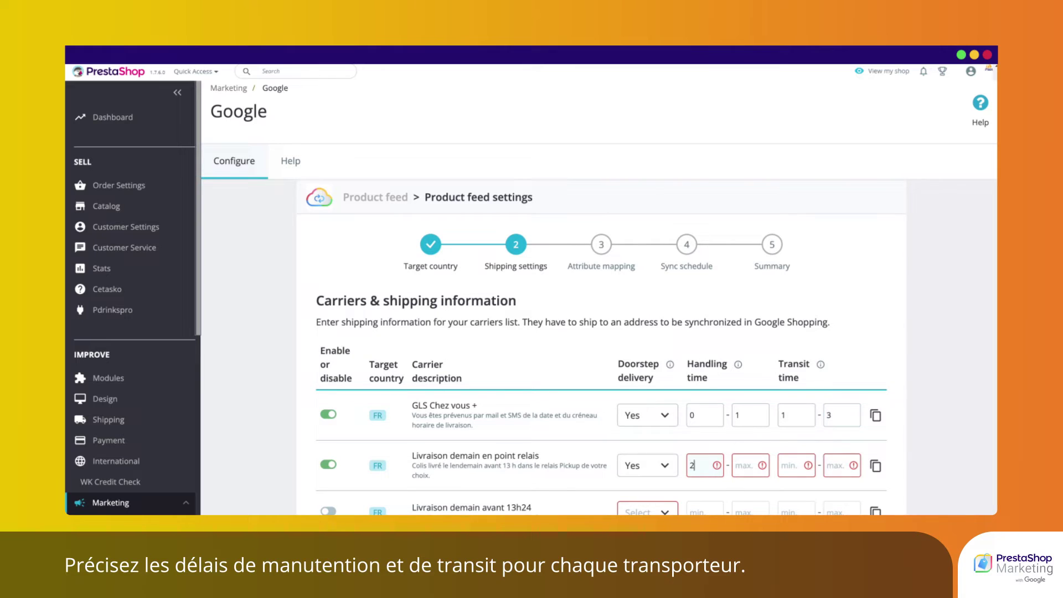
text(4)
key(Tab)
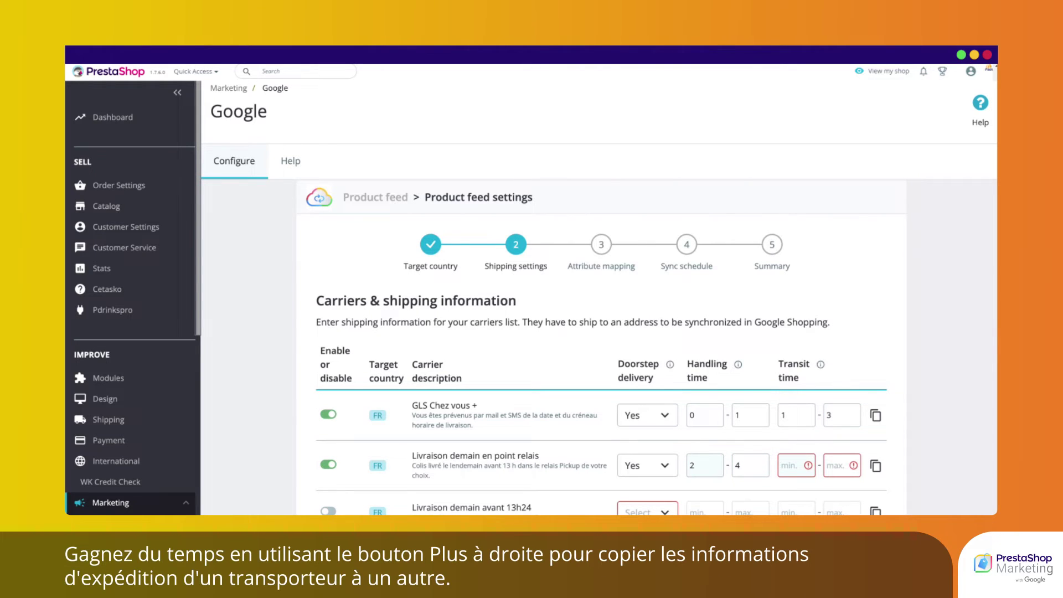
text(7)
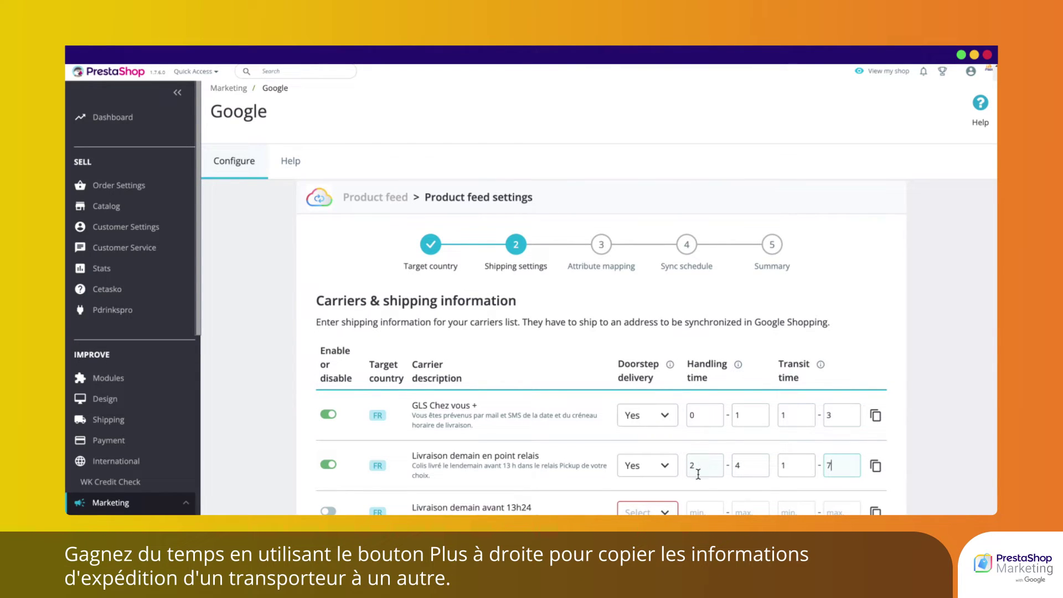
Copy the shipping details to Livraison demain avant 13h24, Livraison Palette, Retrait à Calais and Lolo
click(875, 466)
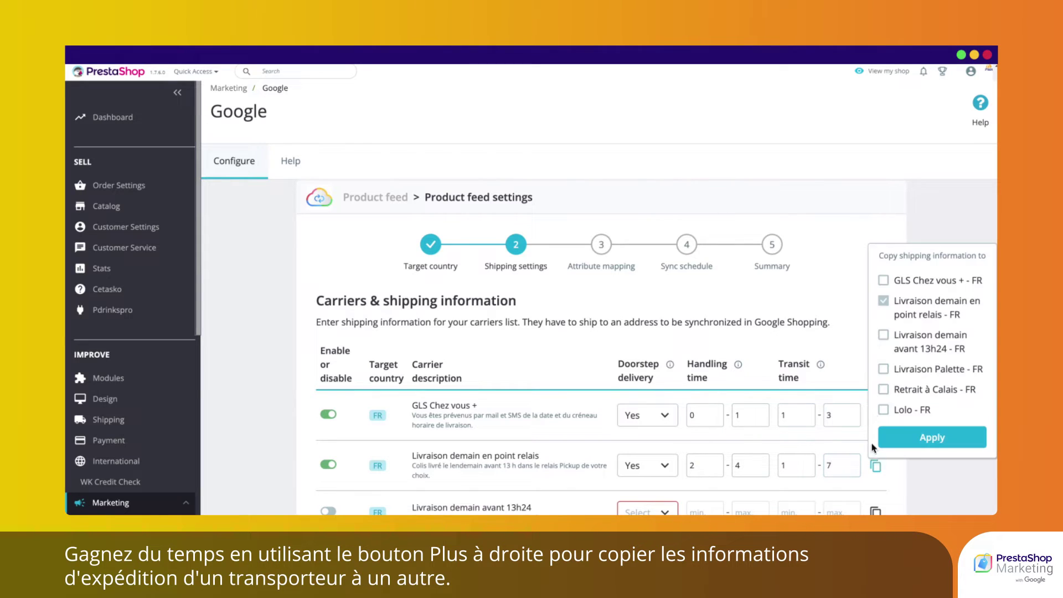
click(913, 348)
scroll(919, 388, down, 1)
click(914, 329)
click(914, 349)
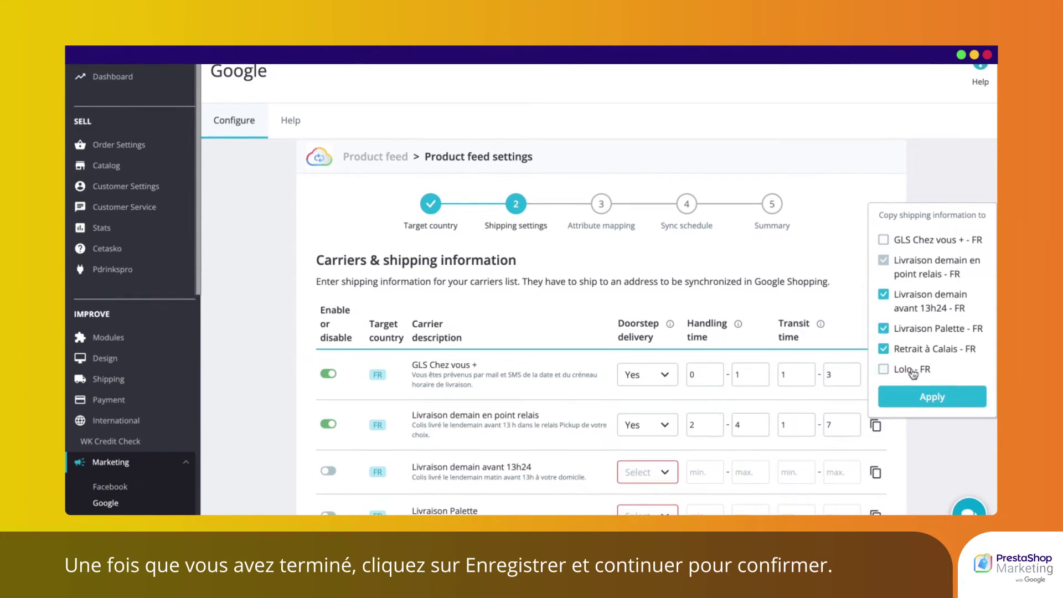
click(883, 370)
click(932, 398)
scroll(898, 401, down, 4)
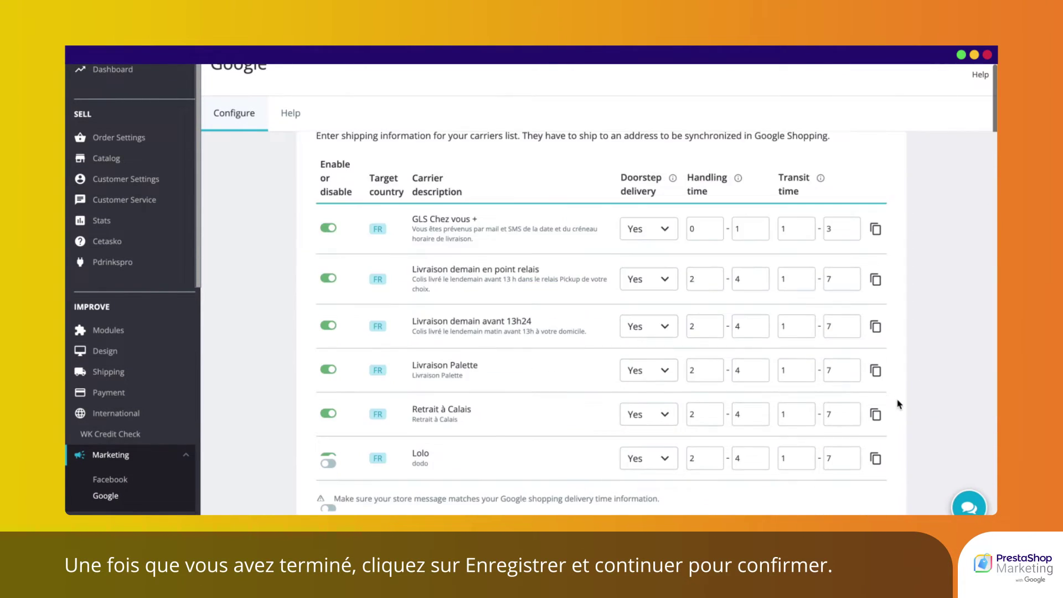
scroll(899, 401, down, 2)
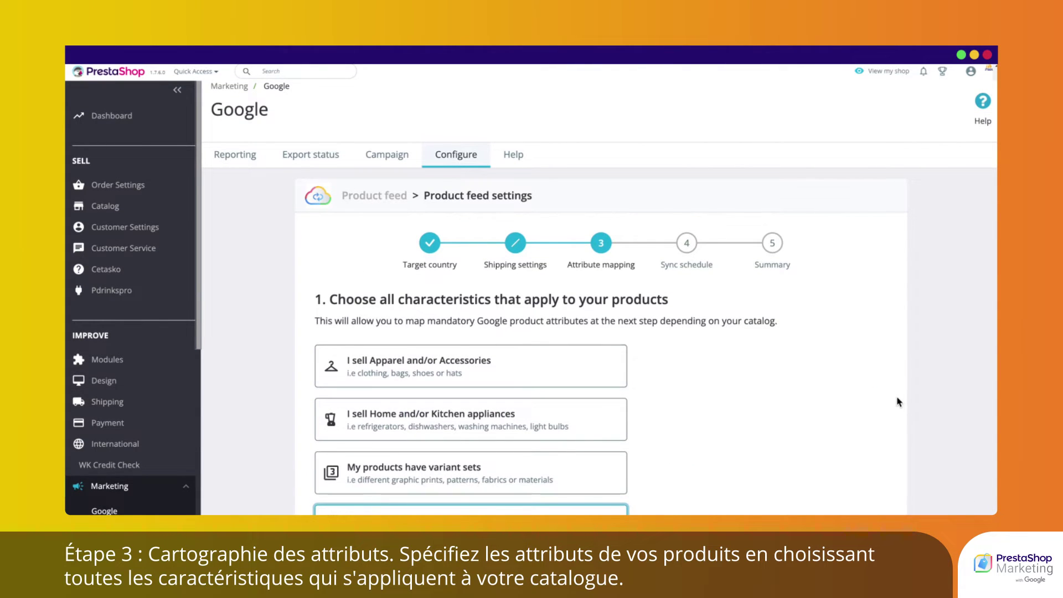
Mark the shop as selling home and kitchen appliances and map Description to description
click(463, 418)
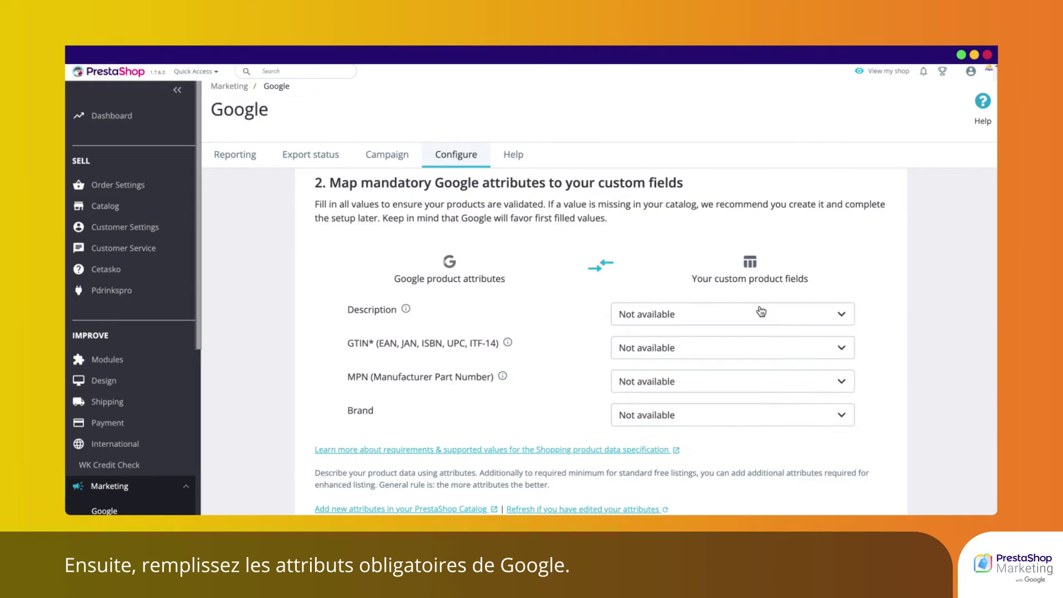
click(761, 311)
scroll(731, 388, down, 10)
click(659, 485)
Map GTIN to the isbn, upc and ean fields
click(684, 341)
scroll(687, 266, down, 10)
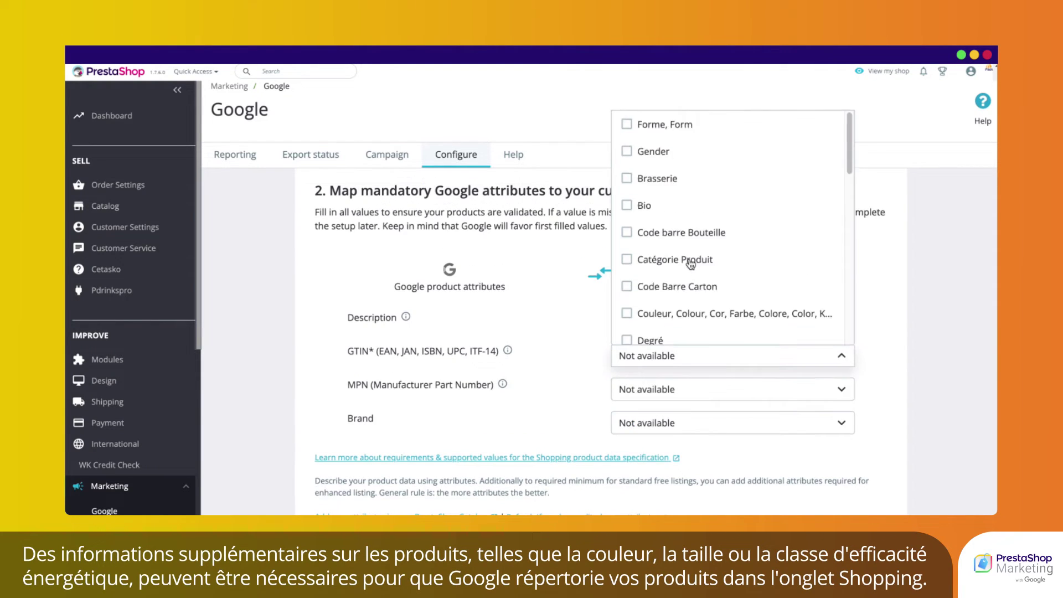
click(665, 279)
click(667, 306)
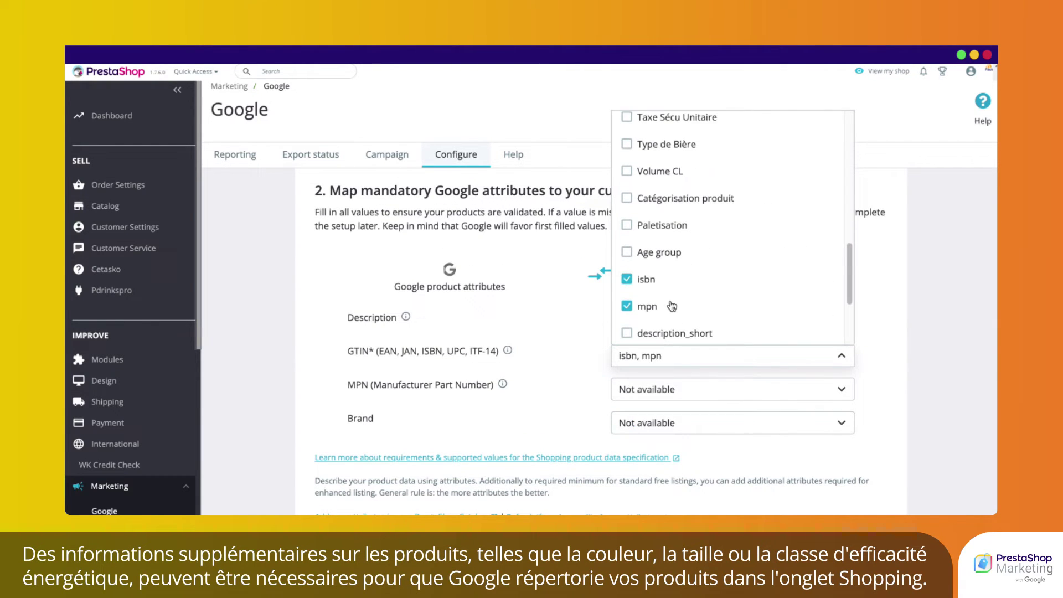
click(667, 306)
scroll(686, 266, down, 3)
click(699, 249)
click(699, 221)
click(680, 356)
Map MPN to mpn and Brand to manufacturer, then save the attribute mapping
click(676, 392)
scroll(681, 301, down, 8)
click(636, 329)
click(692, 423)
scroll(778, 322, down, 10)
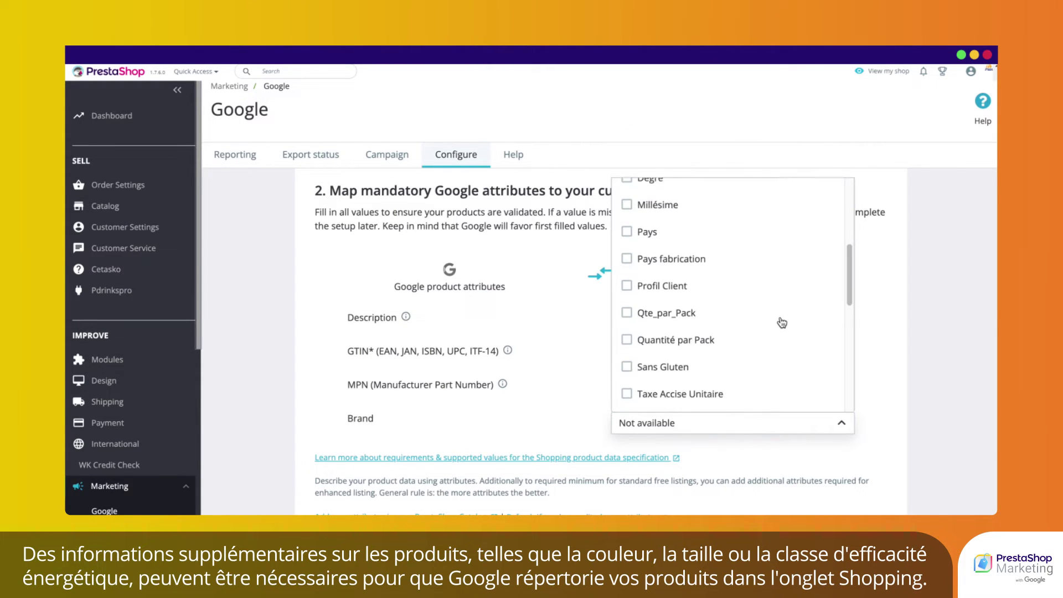
click(667, 363)
scroll(731, 339, down, 3)
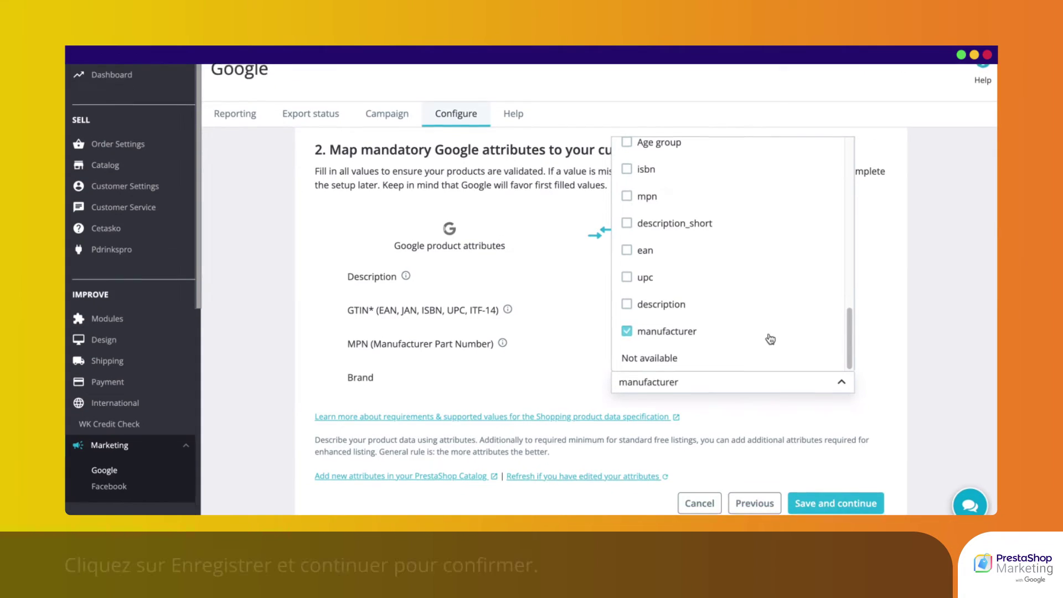
click(803, 421)
click(837, 485)
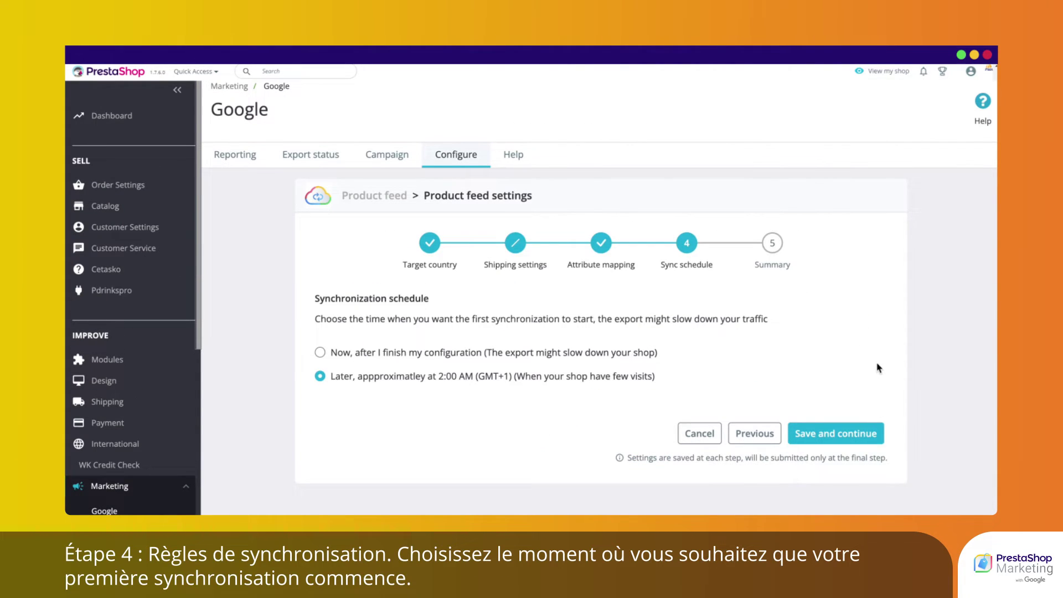
Schedule the first sync for 'Now, after I finish my configuration' and save
click(570, 355)
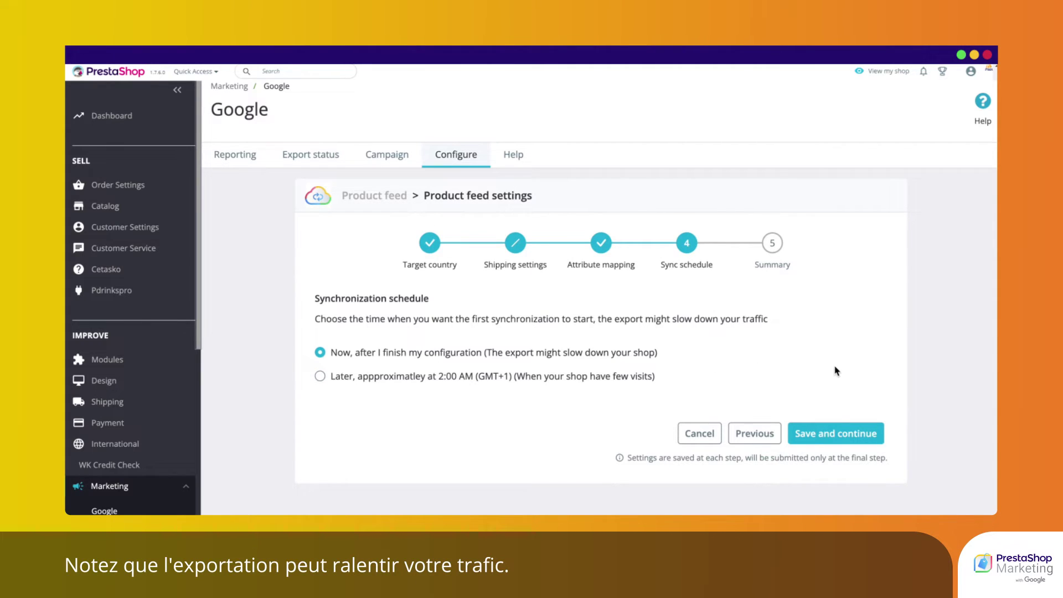
click(840, 435)
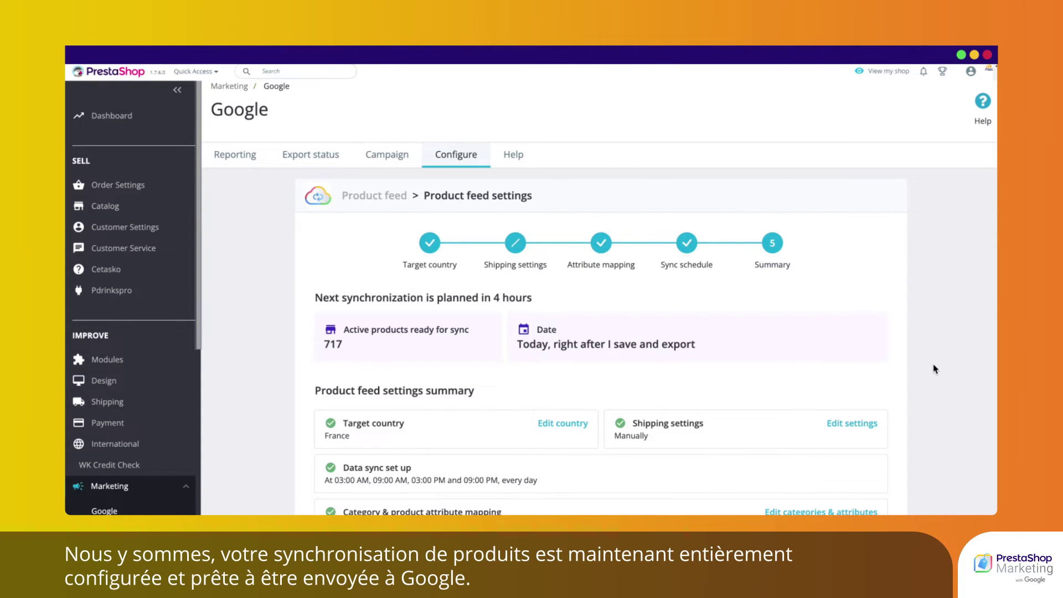
Accept the sync-after-export and 3–5 day review conditions, then save and export the feed
scroll(934, 369, down, 1)
scroll(933, 375, down, 1)
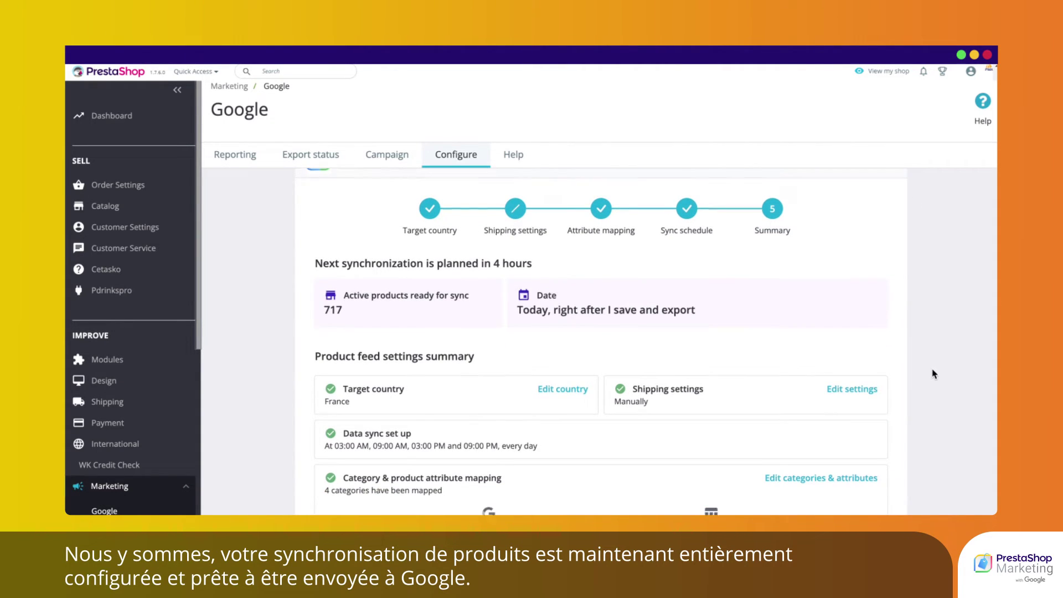
scroll(926, 381, down, 2)
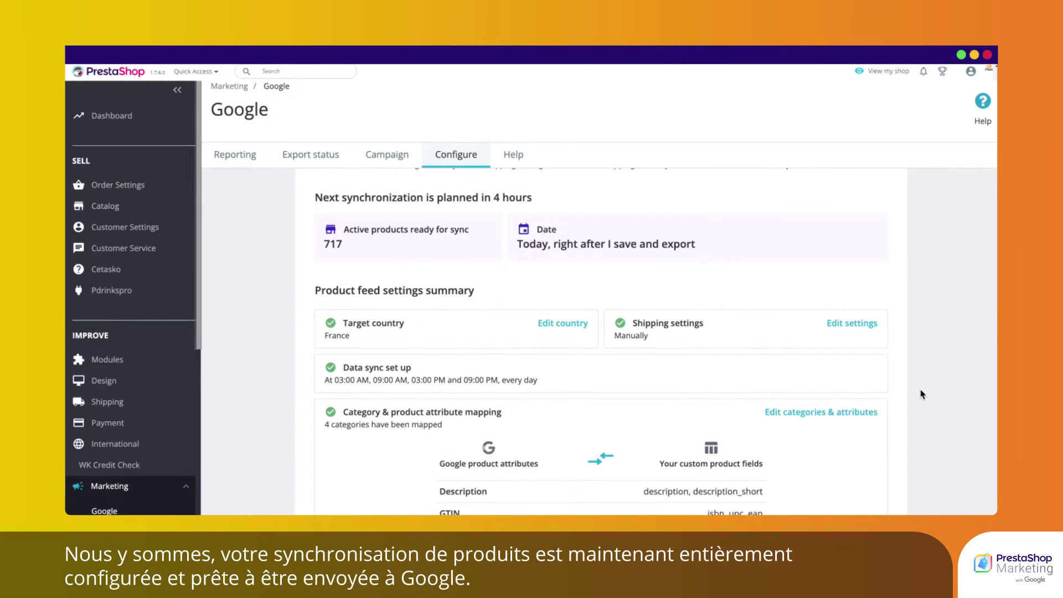
scroll(923, 388, down, 3)
scroll(922, 395, down, 3)
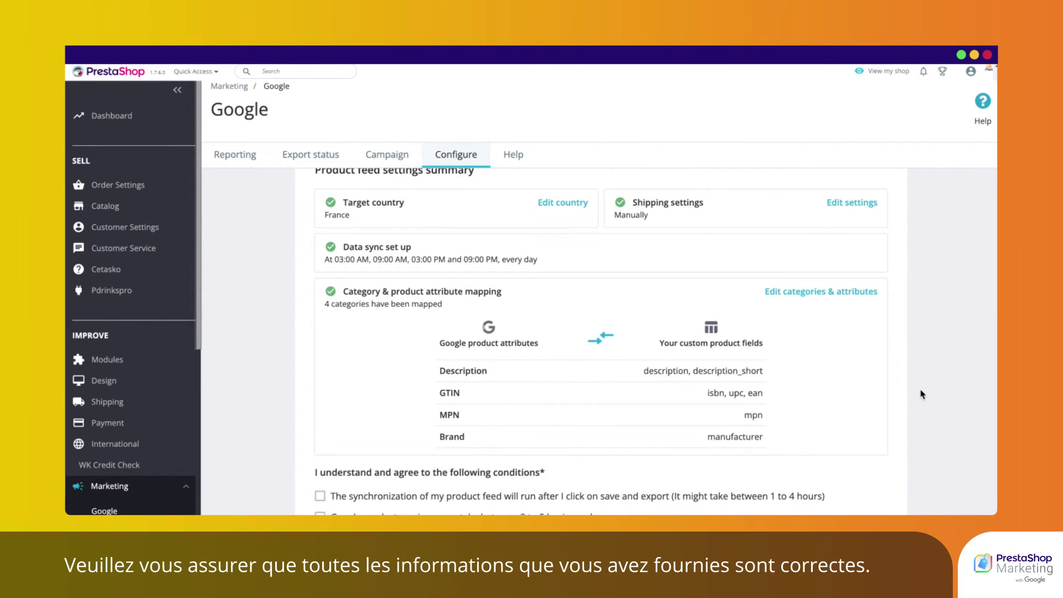
scroll(922, 396, down, 1)
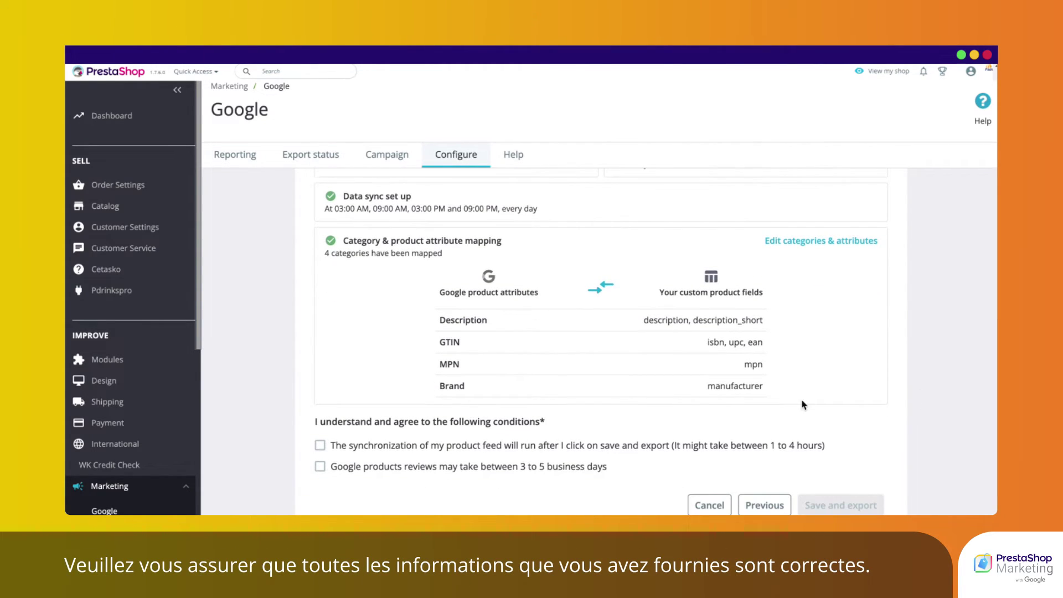
click(637, 447)
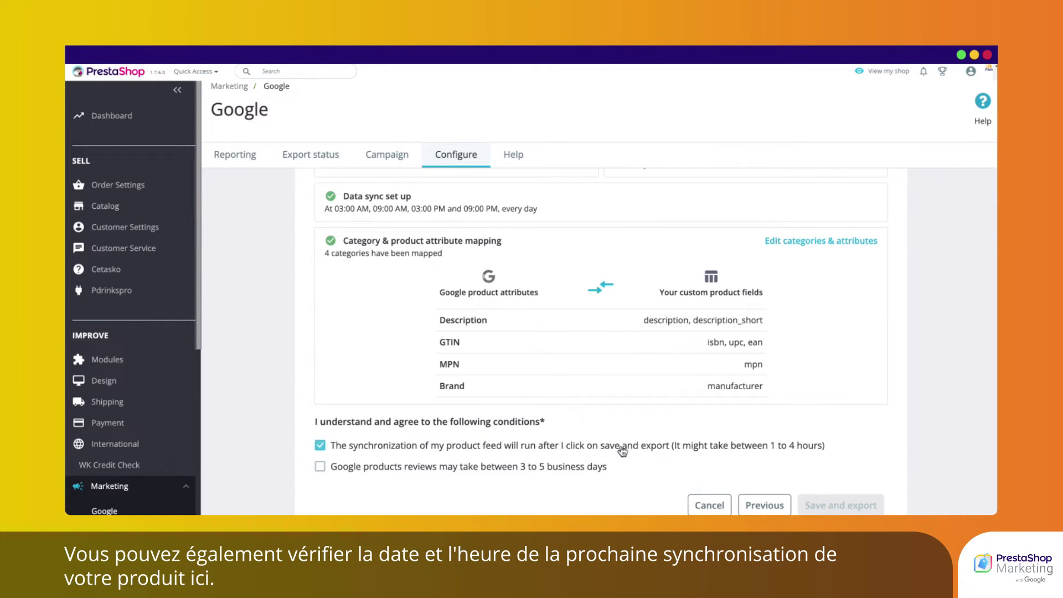
click(585, 468)
scroll(907, 461, down, 1)
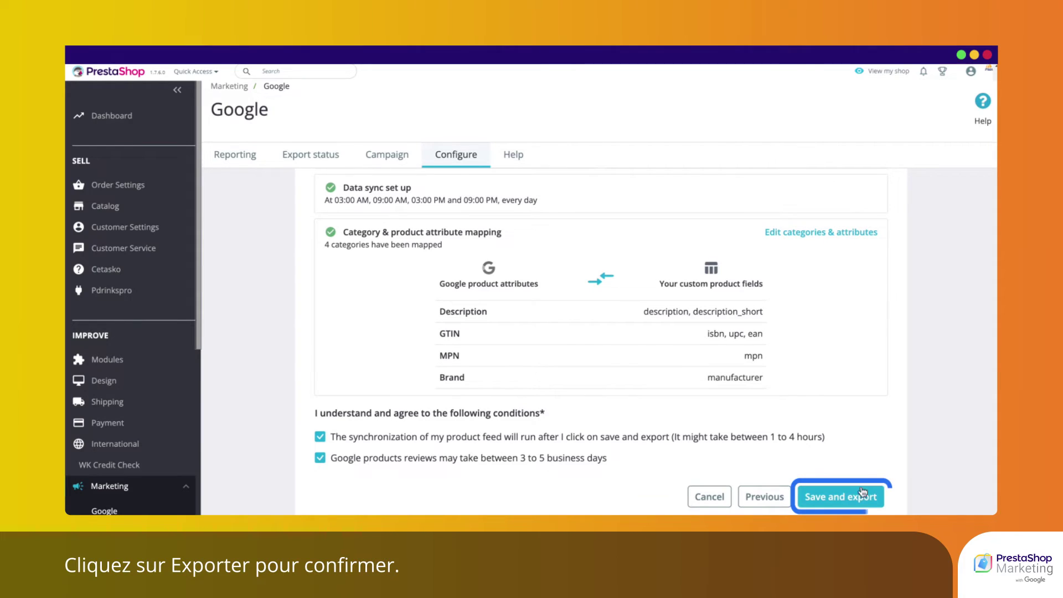
click(859, 498)
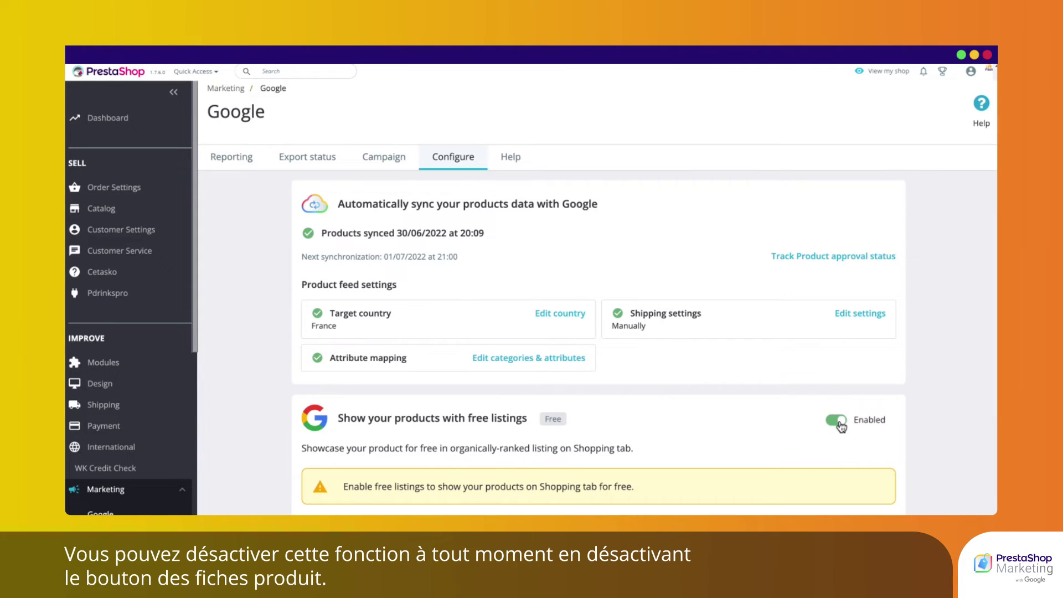
Turn off Google Shopping free listings and review the export counts: 50 approved, 90 pending, 60 expiring
click(838, 421)
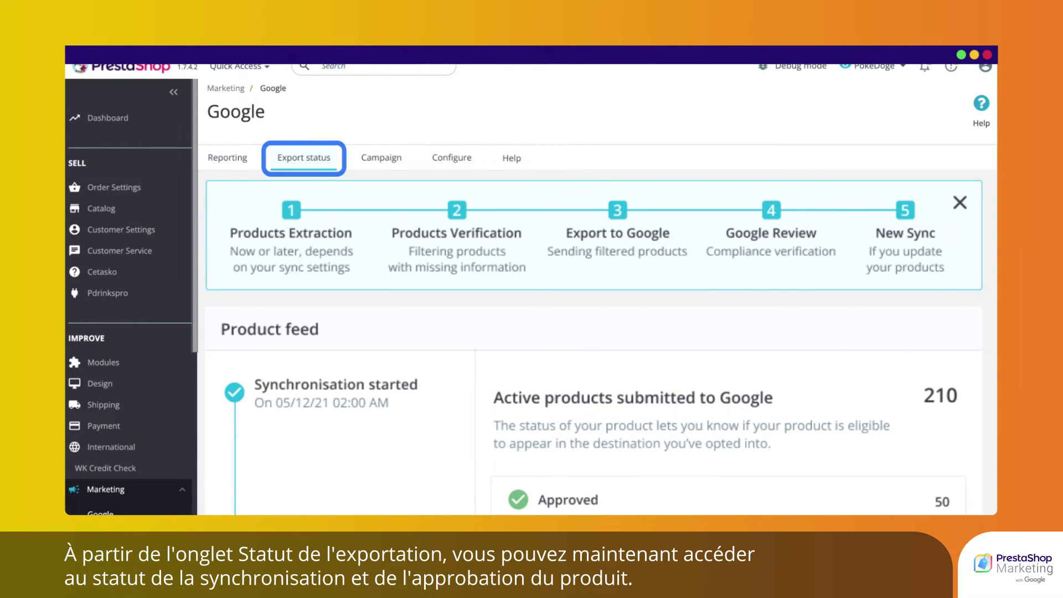
scroll(593, 343, down, 4)
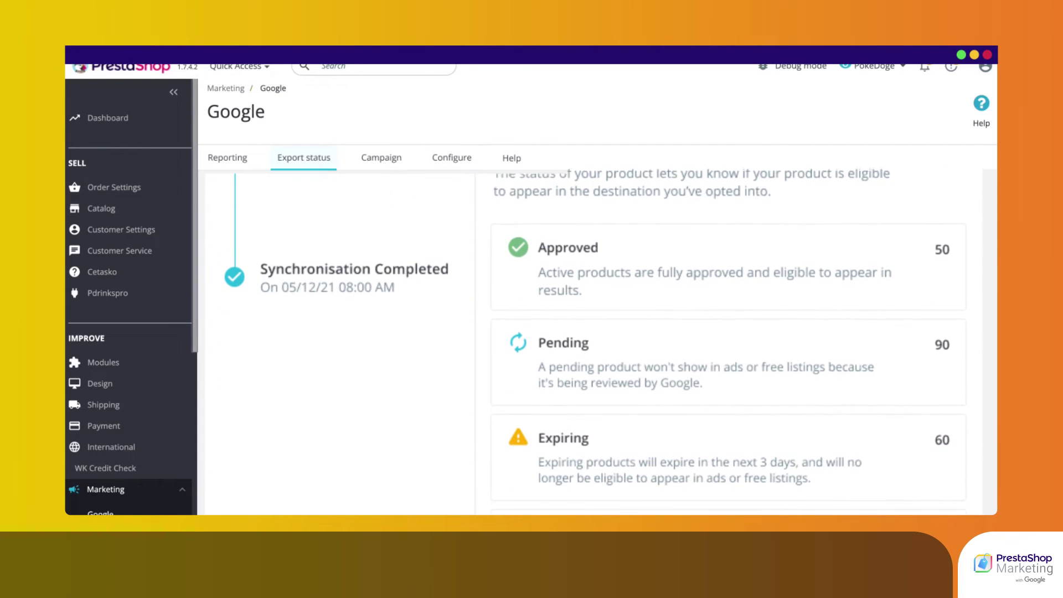
scroll(594, 343, down, 1)
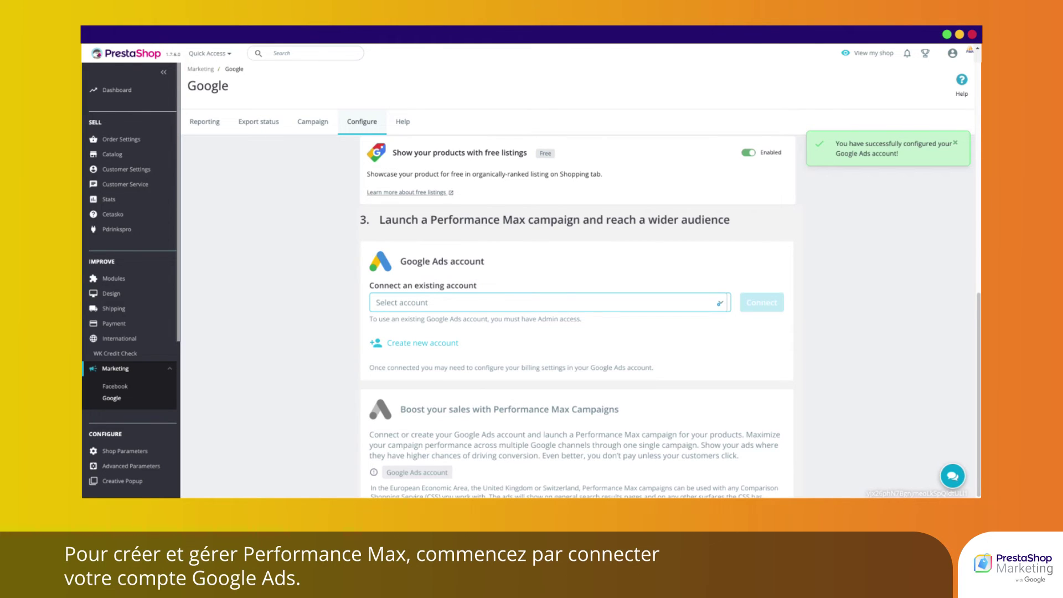
Connect the first listed Google Ads account to the shop
click(720, 303)
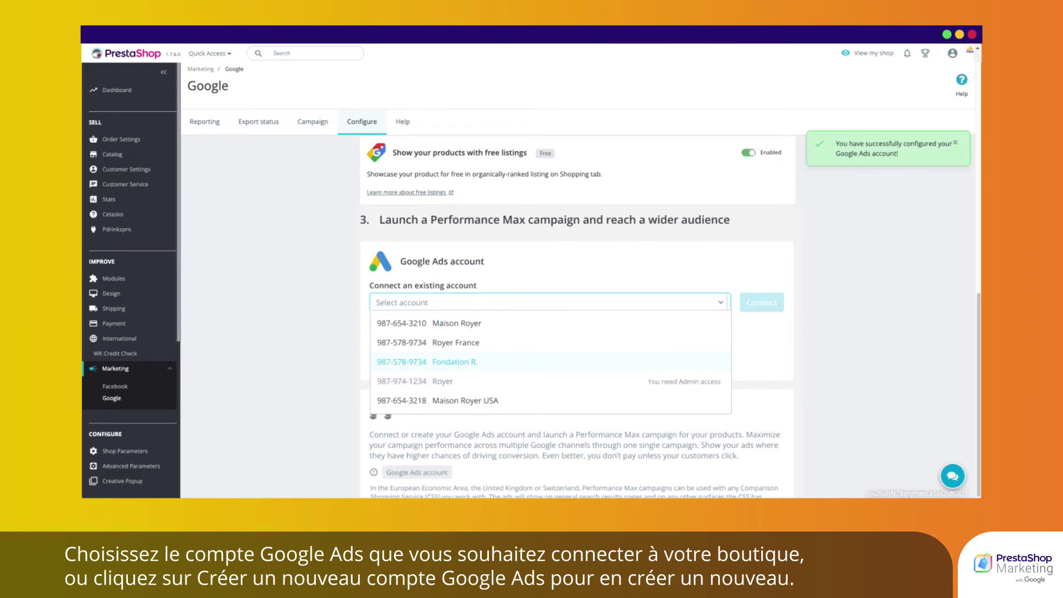
click(443, 323)
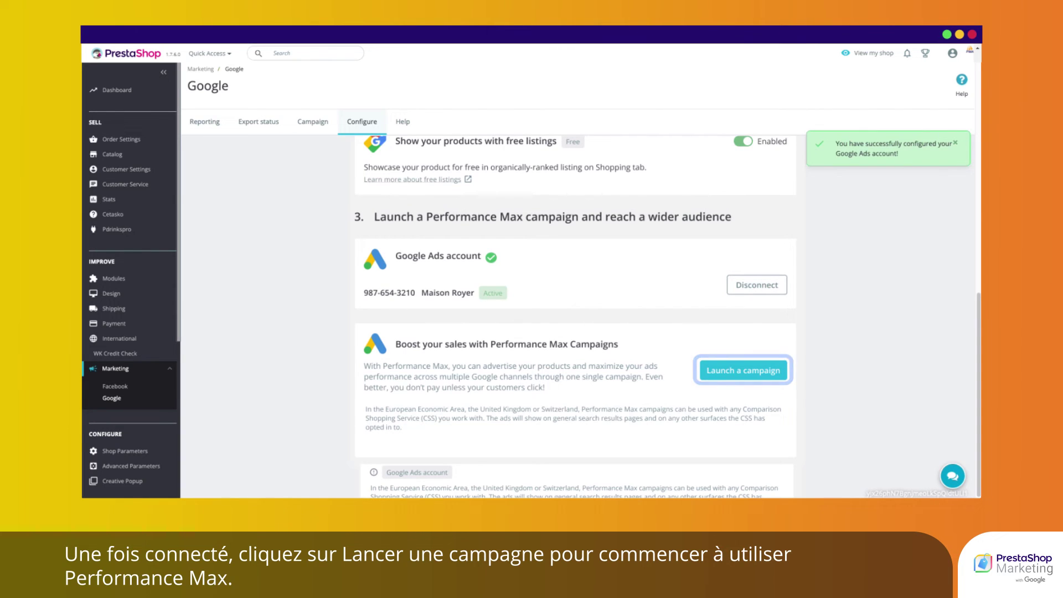
click(744, 370)
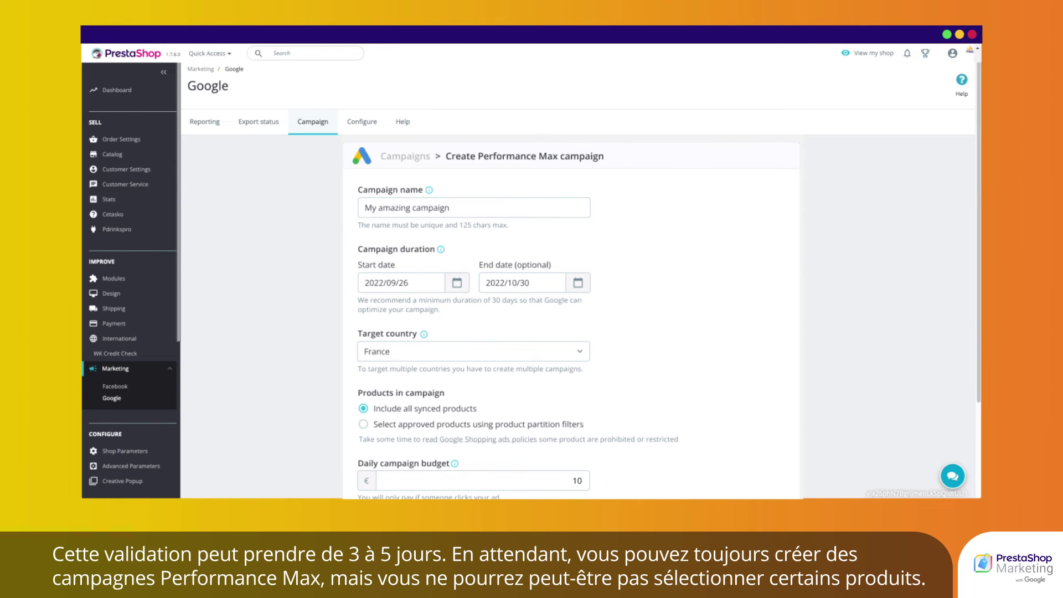
Create 'My amazing campaign' for France, 2022/09/26–2022/10/30, all synced products, 10 € daily
scroll(571, 316, down, 4)
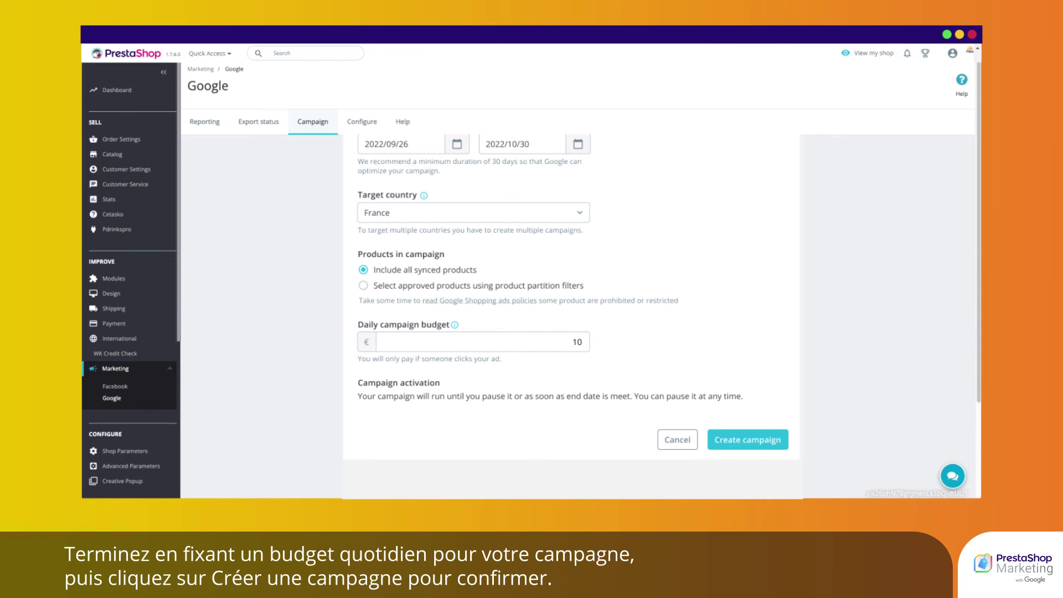
click(744, 441)
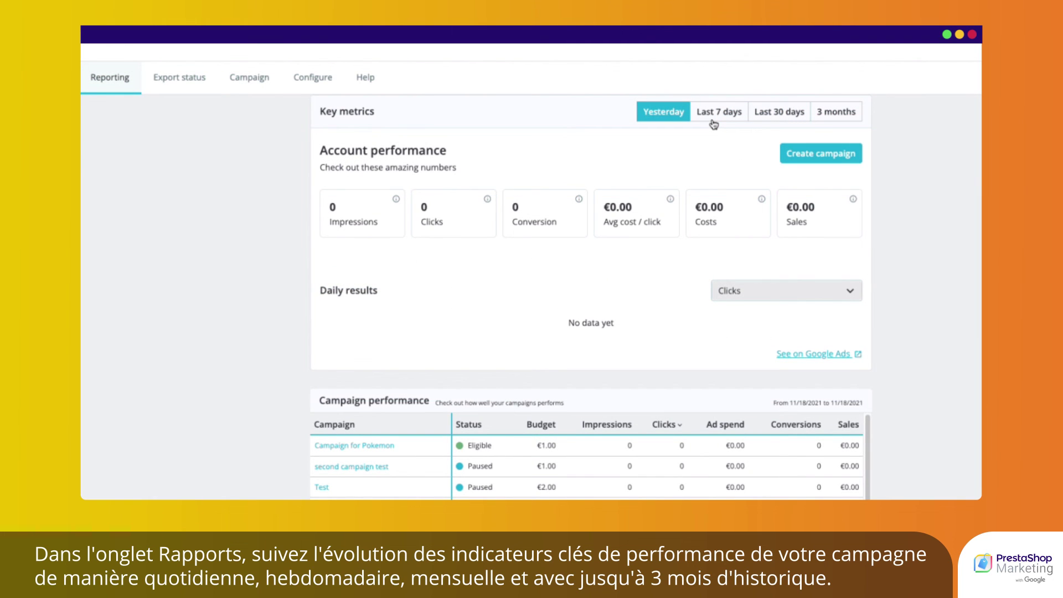
Switch reporting to the last 30 days and review the Campaign performance table
click(718, 118)
click(780, 112)
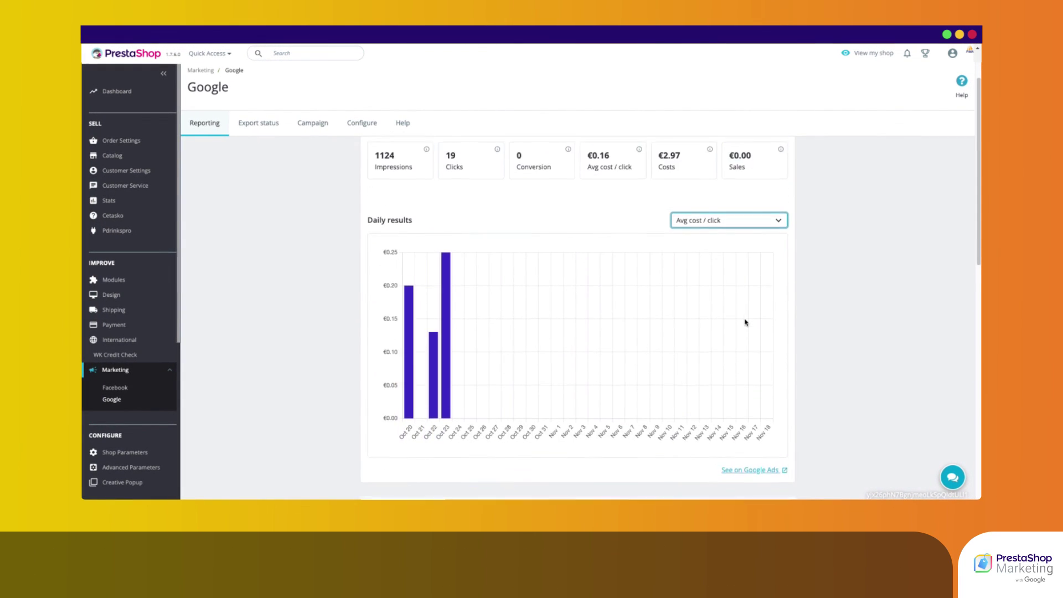
scroll(746, 324, down, 3)
scroll(746, 322, down, 2)
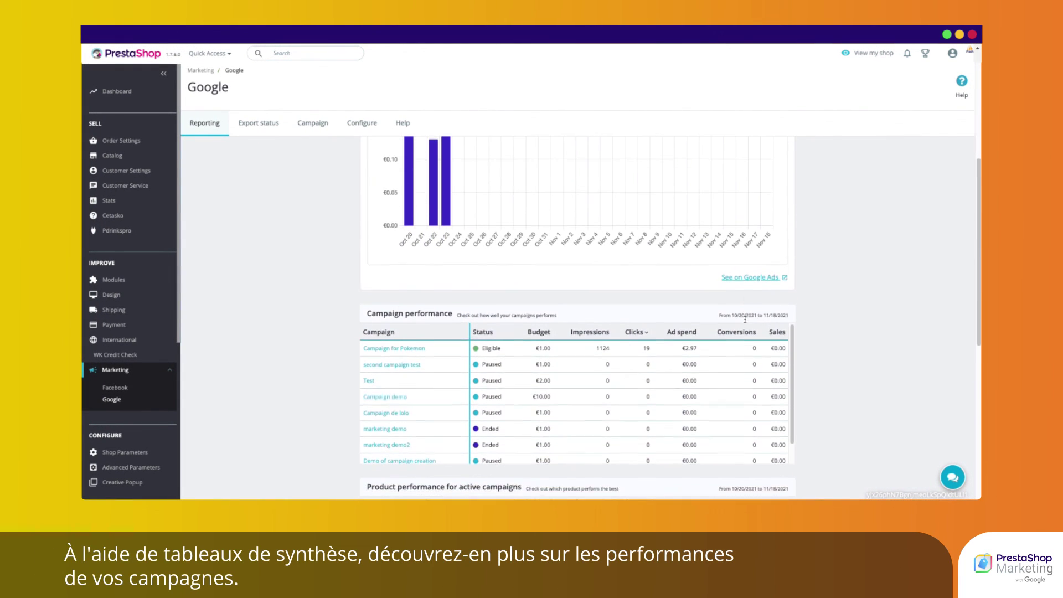